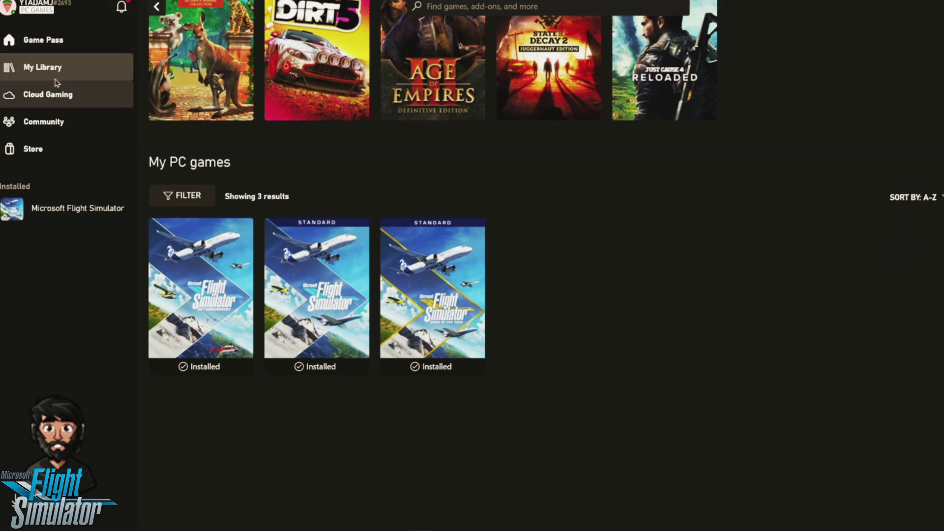
Leave My Library's three Flight Simulator editions and return to the Game Pass home page.
click(33, 49)
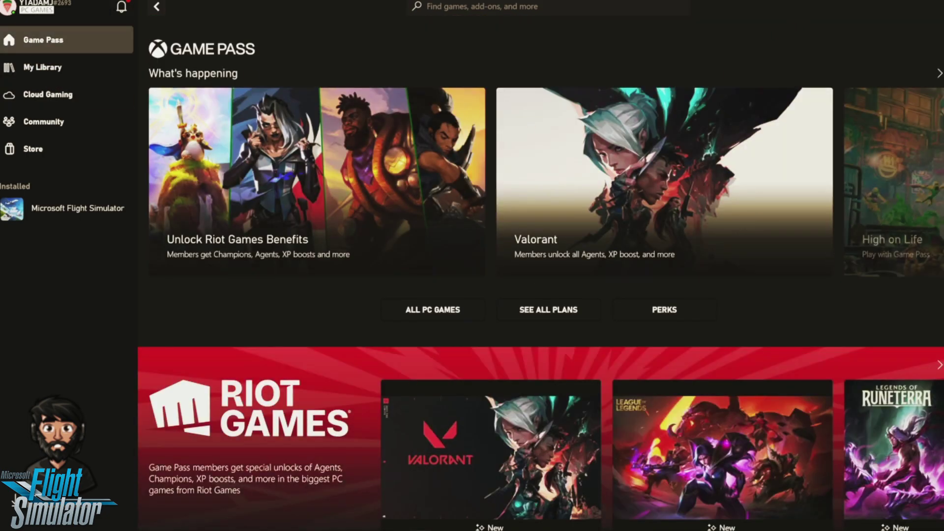
Open Microsoft Store's Library to see the 12 available app updates.
mouse_move(127, 527)
click(43, 524)
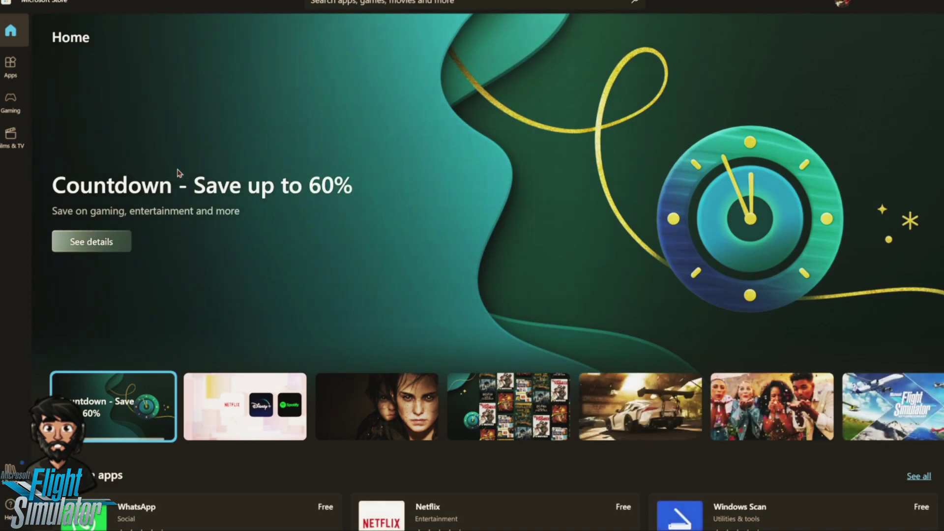
click(19, 469)
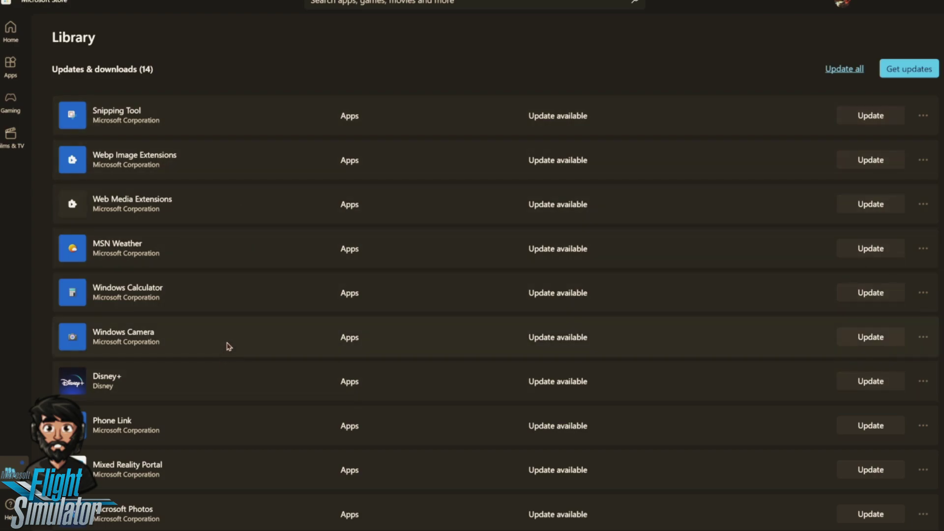
Start the Disney+ and Microsoft Store updates.
click(871, 382)
scroll(188, 420, down, 3)
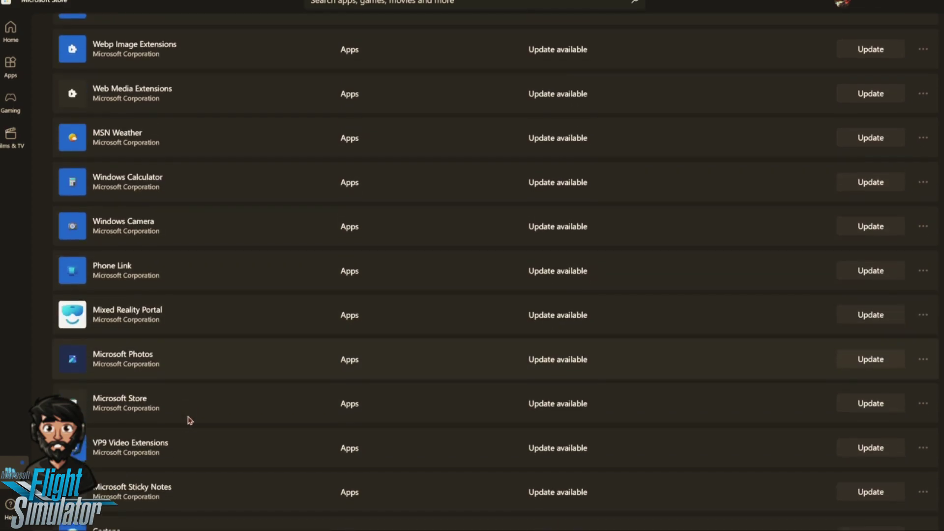
click(870, 403)
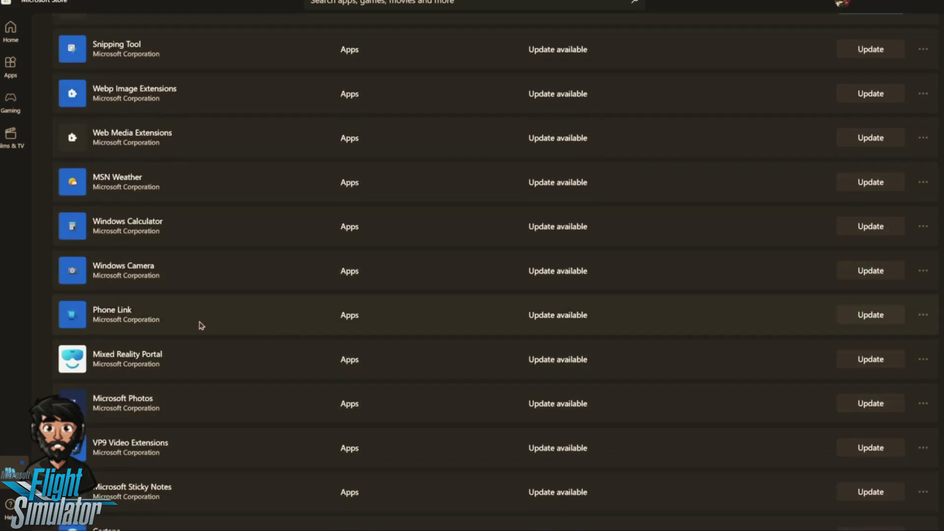
scroll(175, 455, down, 2)
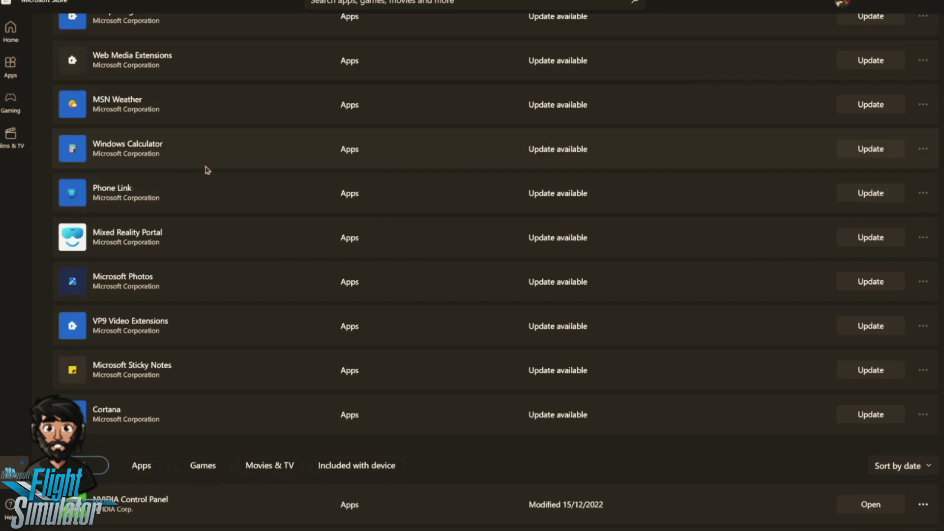
scroll(143, 340, up, 1)
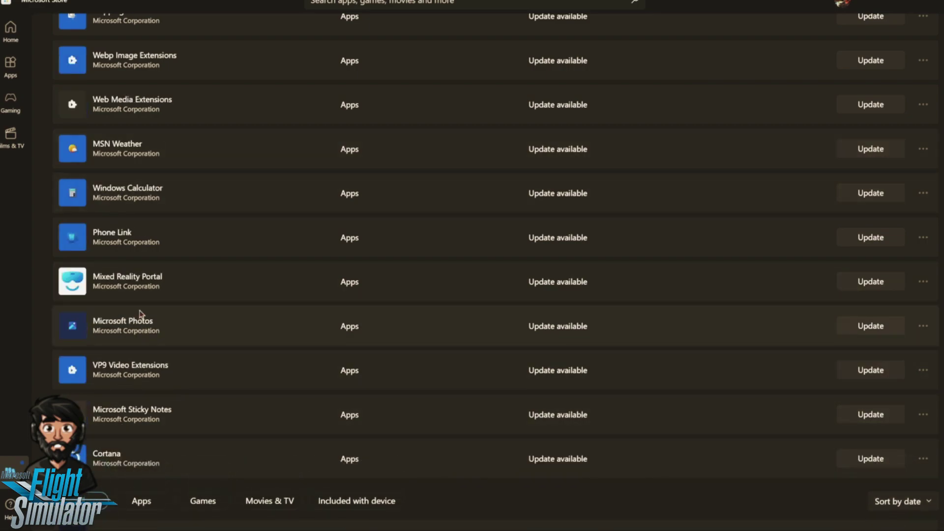
scroll(135, 313, up, 2)
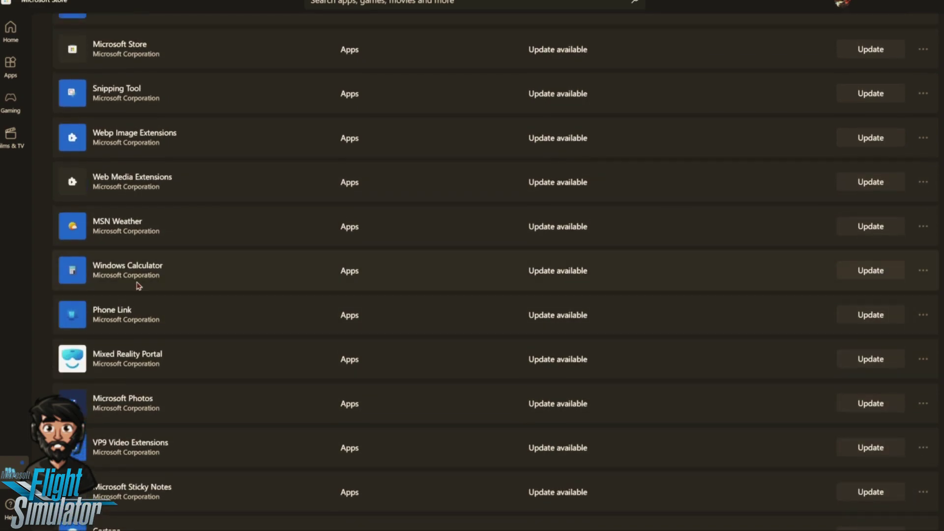
scroll(134, 288, down, 1)
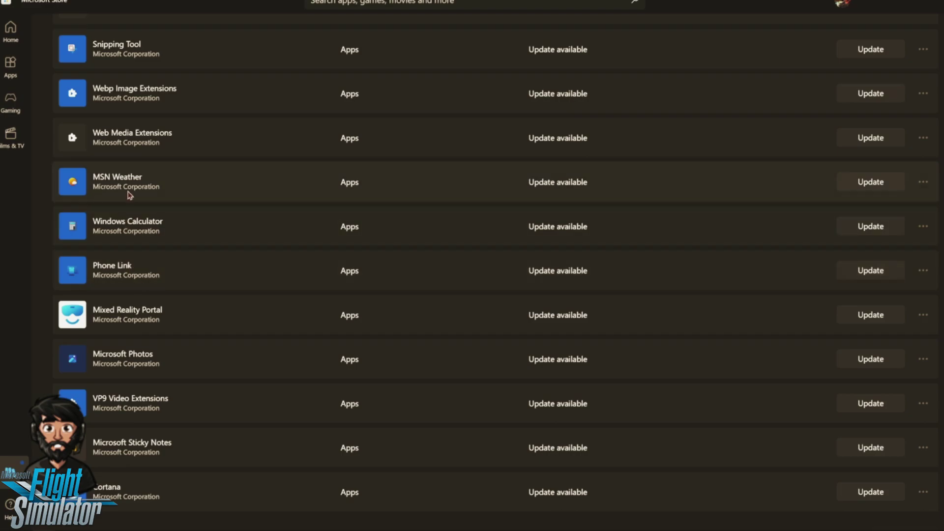
scroll(196, 322, up, 2)
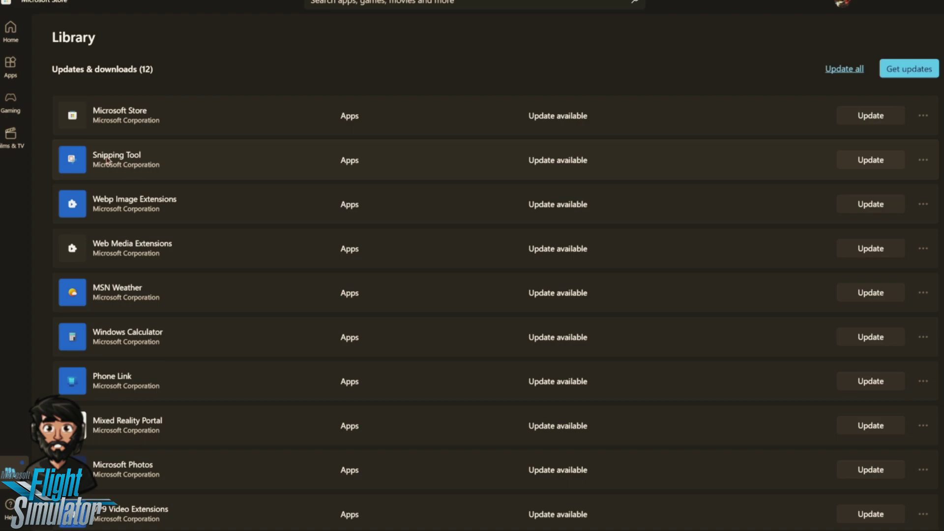
click(864, 120)
scroll(522, 455, down, 5)
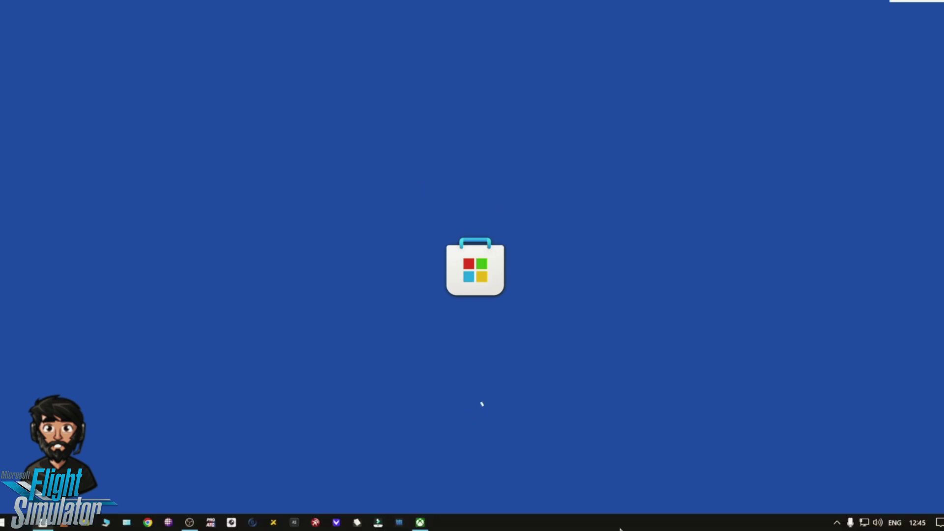
Check the Windows Update status under Update & Security in Settings.
right_click(622, 523)
click(633, 516)
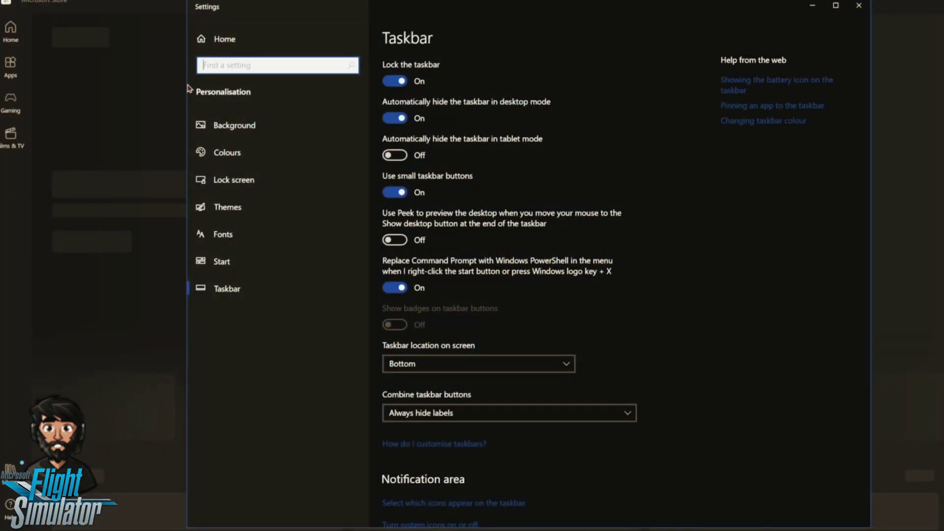
click(227, 49)
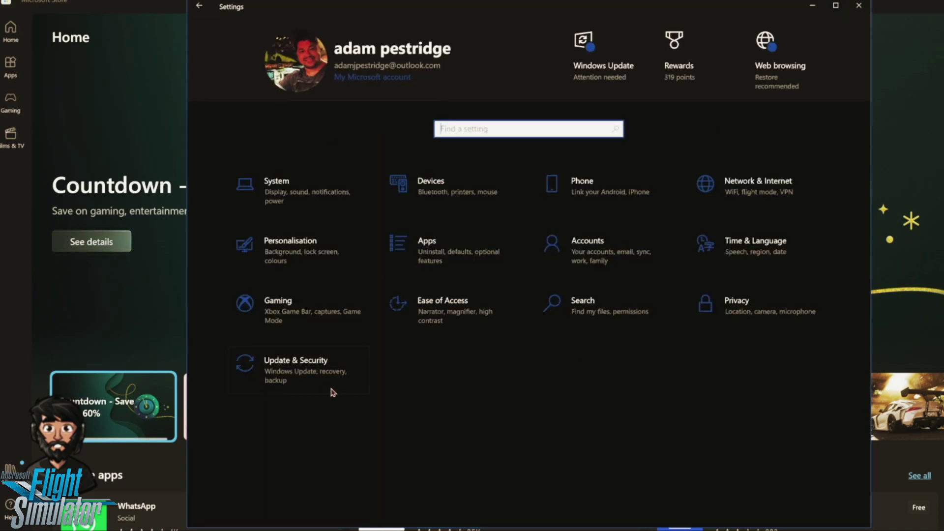
click(329, 386)
click(248, 126)
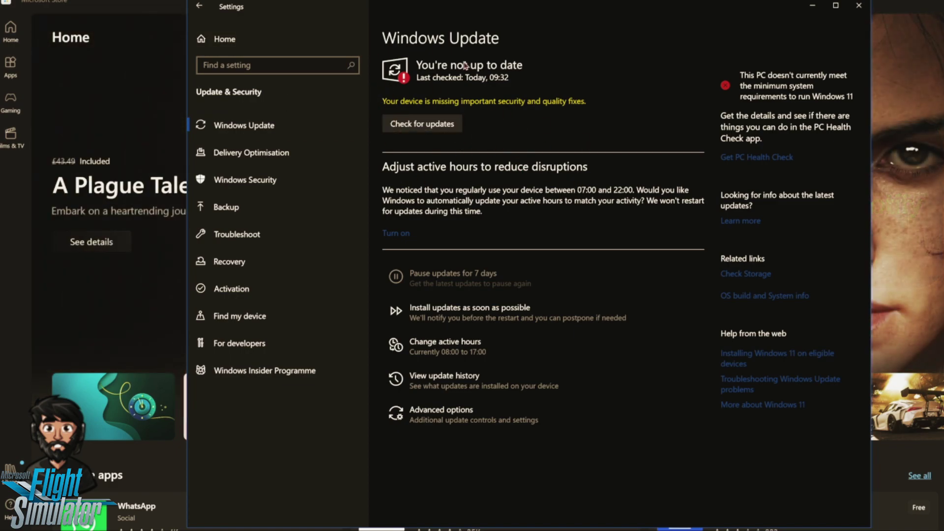
Open Accounts > Your info to confirm the Microsoft account is an Administrator.
click(282, 49)
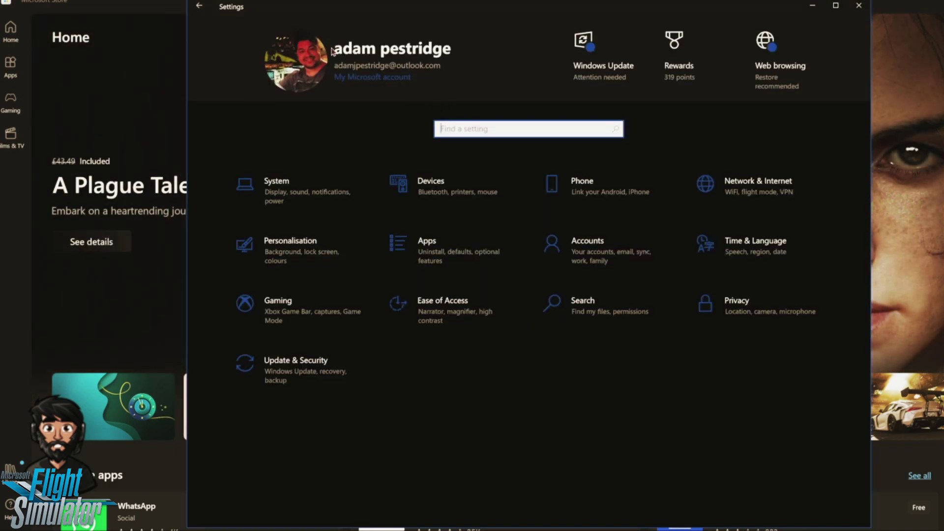
click(593, 253)
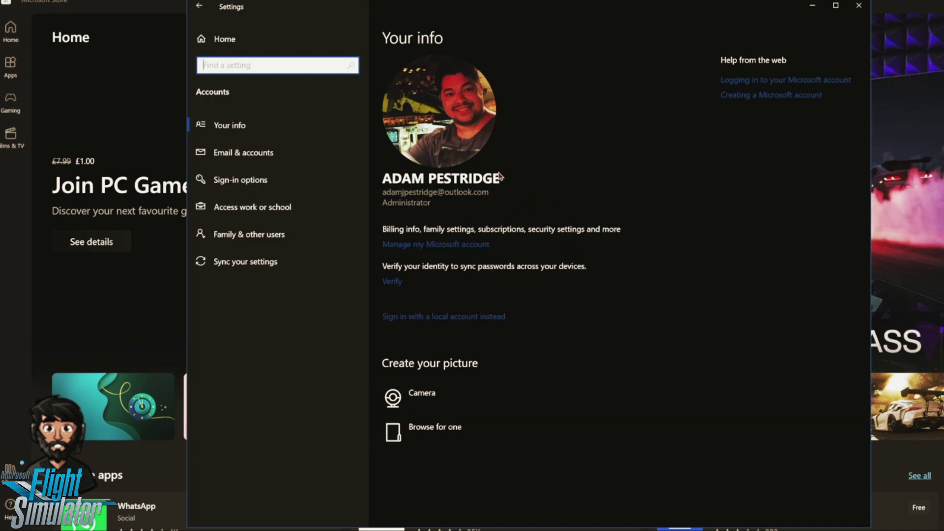
click(433, 249)
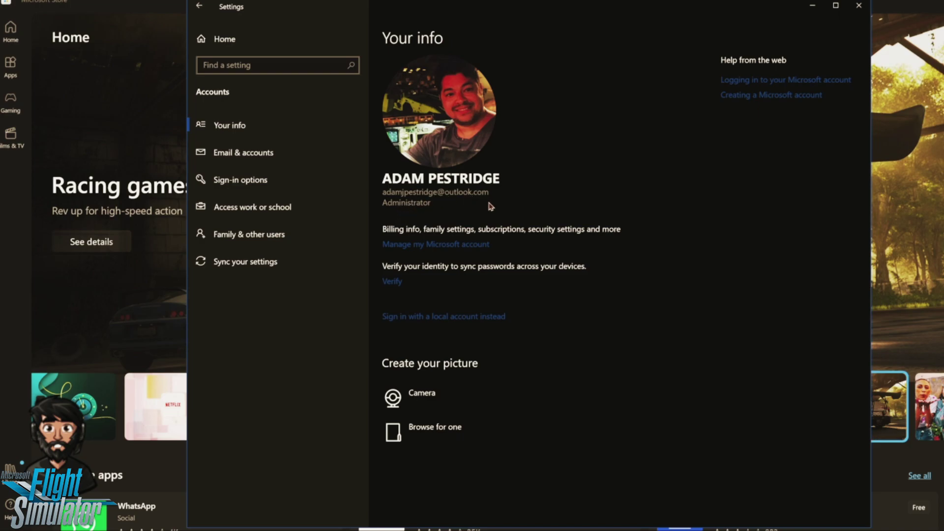
Close Settings, glance at the Xbox installed games library, minimize Xbox, and close Microsoft Store.
click(859, 5)
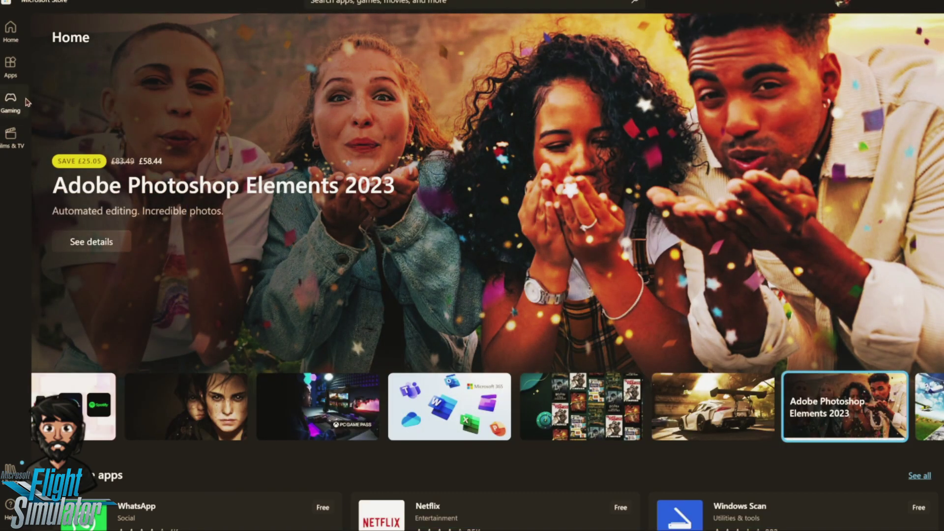
mouse_move(462, 528)
click(420, 522)
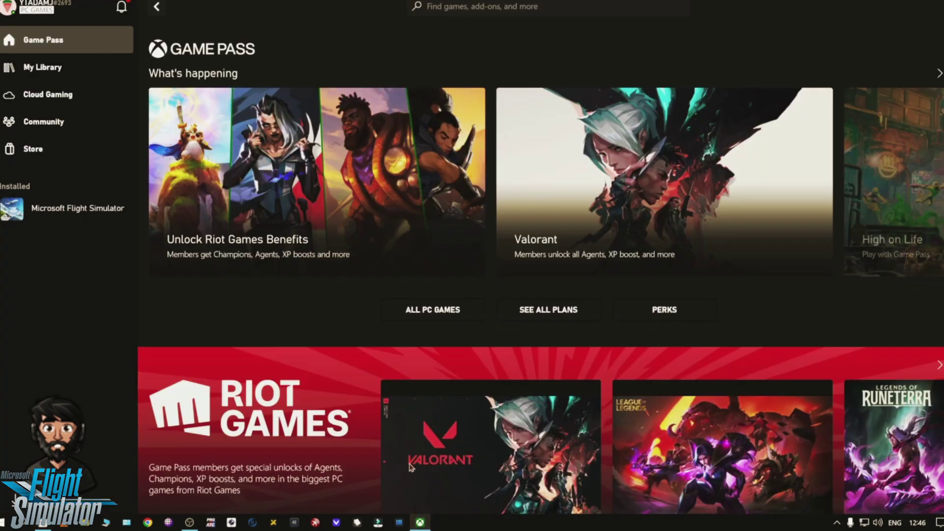
click(102, 77)
scroll(656, 418, down, 3)
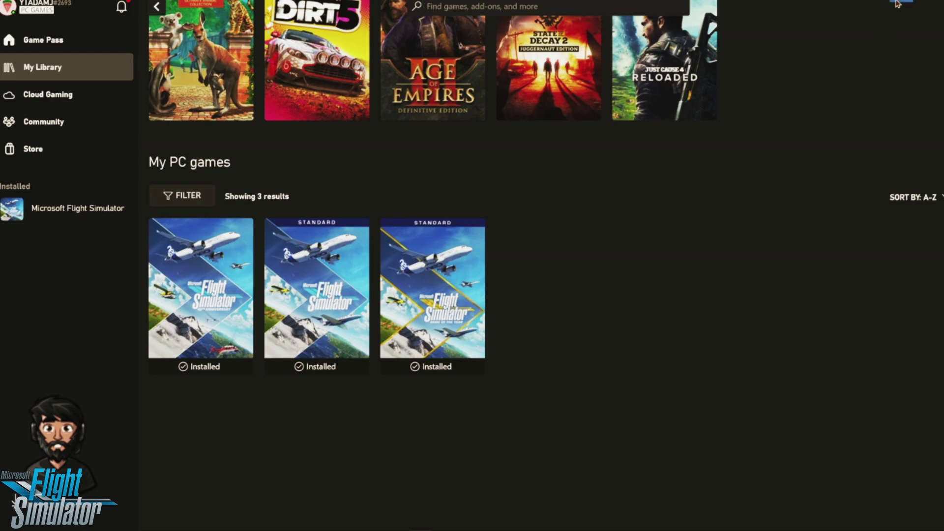
click(898, 4)
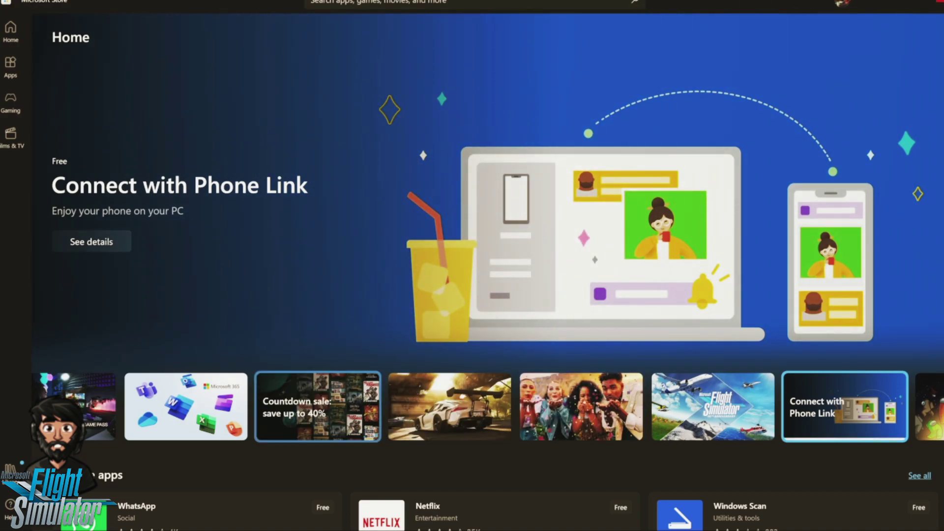
click(937, 3)
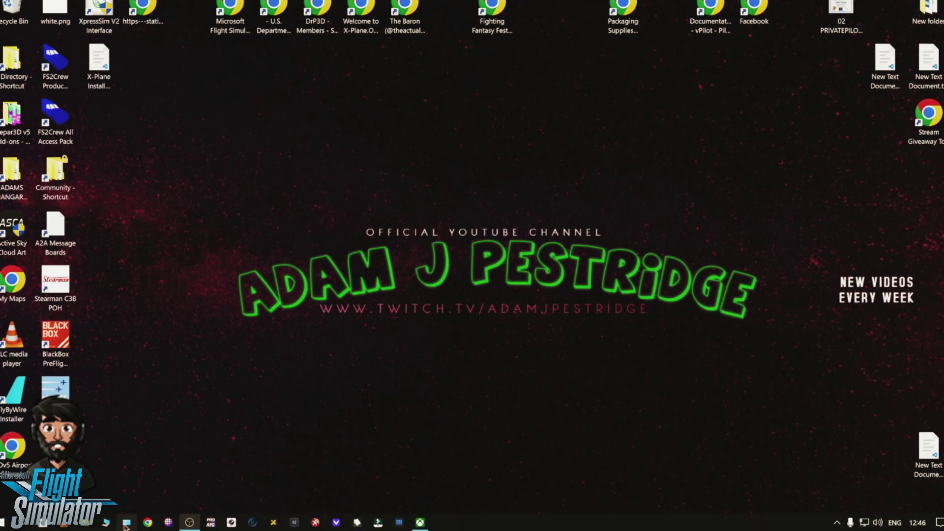
click(127, 523)
click(435, 151)
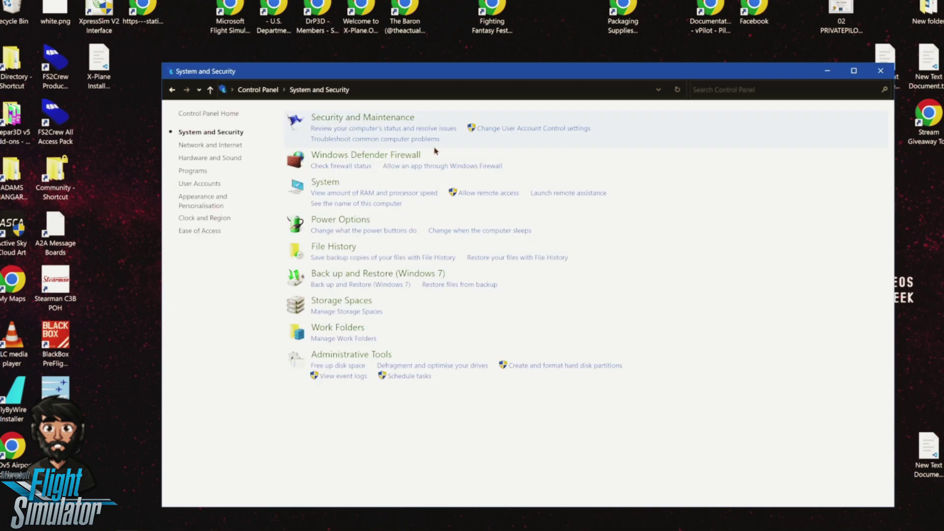
click(340, 155)
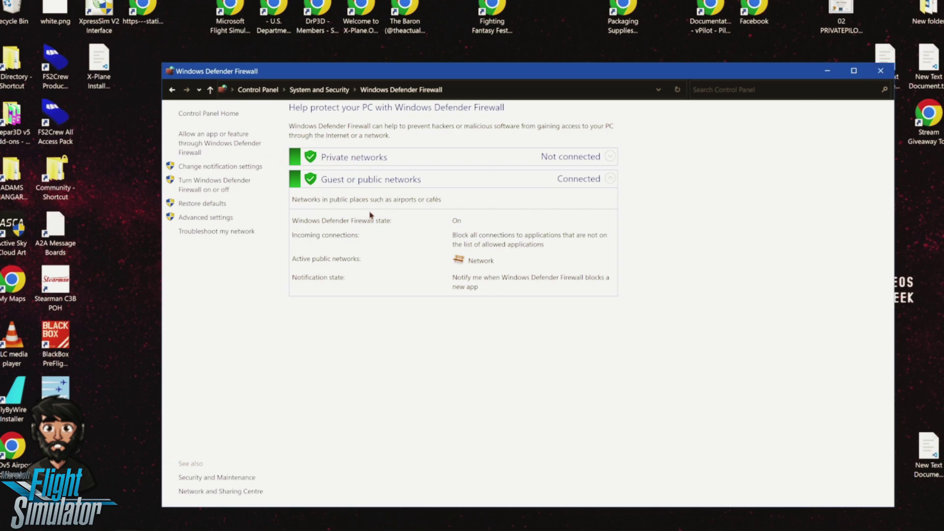
click(880, 71)
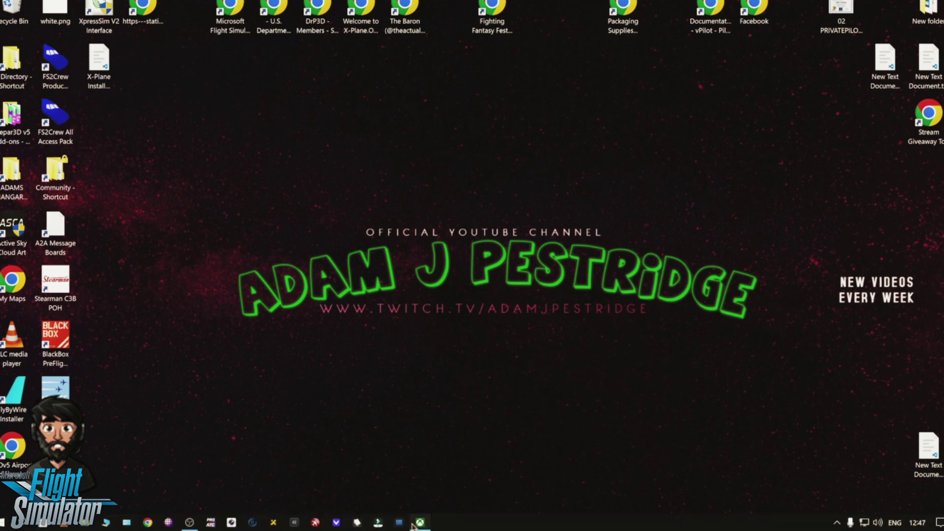
Play Microsoft Flight Simulator Standard 40th Anniversary Edition from Game Pass's Most popular row.
click(420, 522)
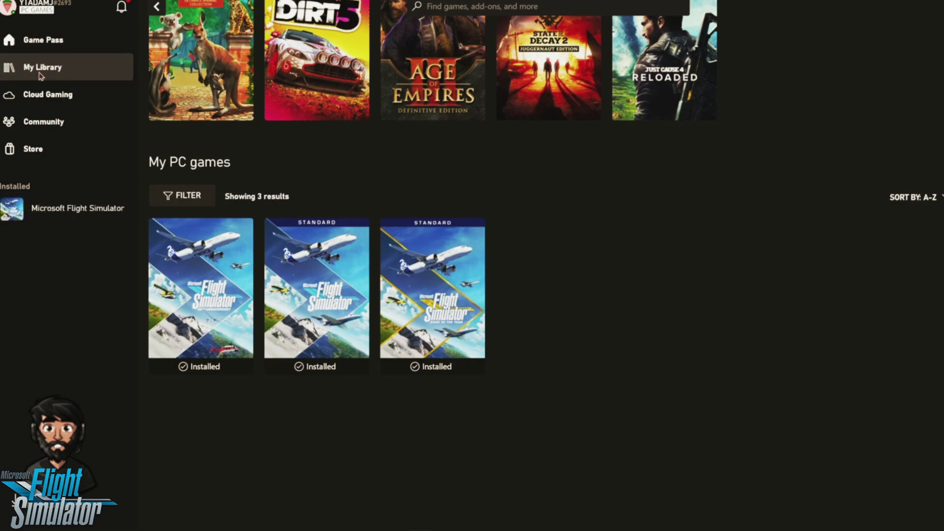
click(43, 40)
scroll(372, 344, down, 10)
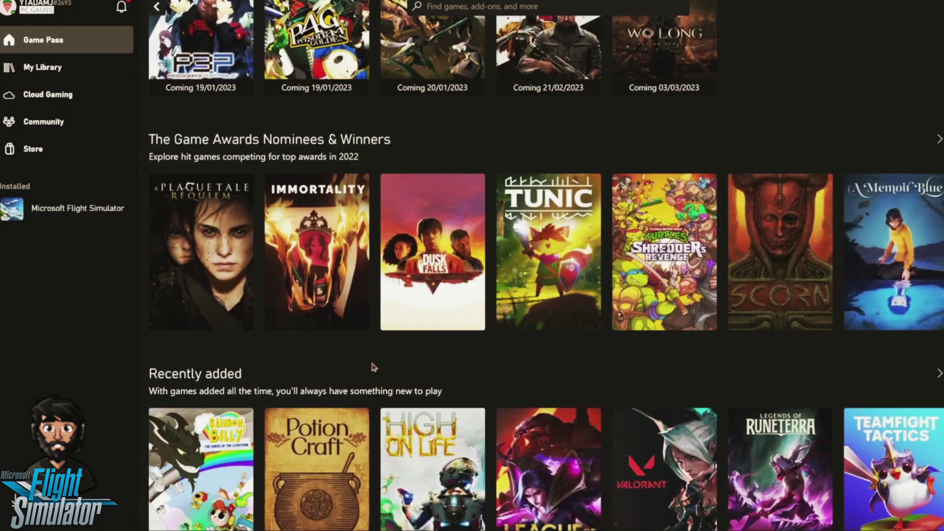
scroll(372, 367, down, 10)
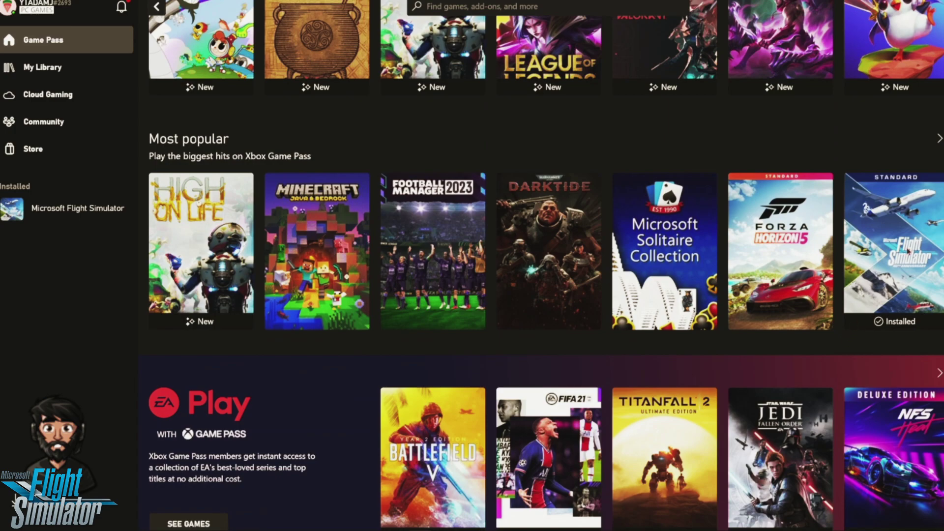
click(907, 250)
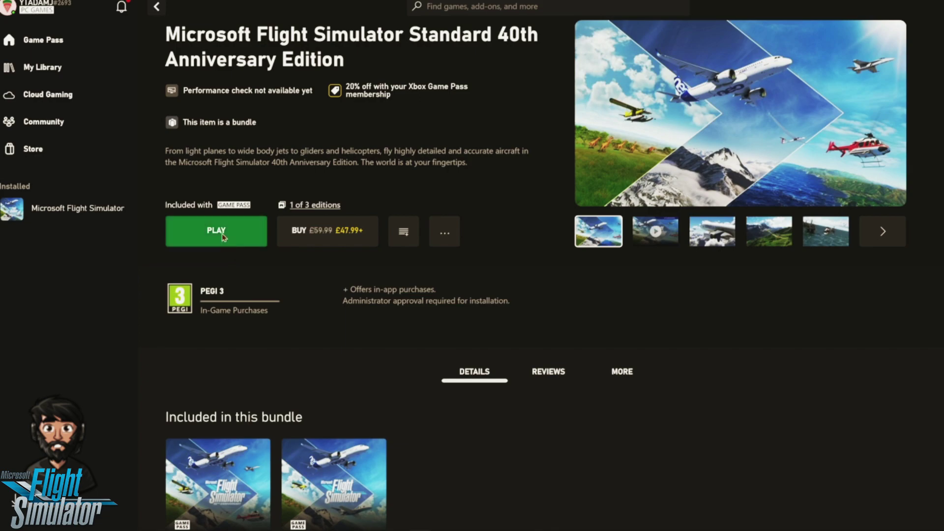
click(234, 234)
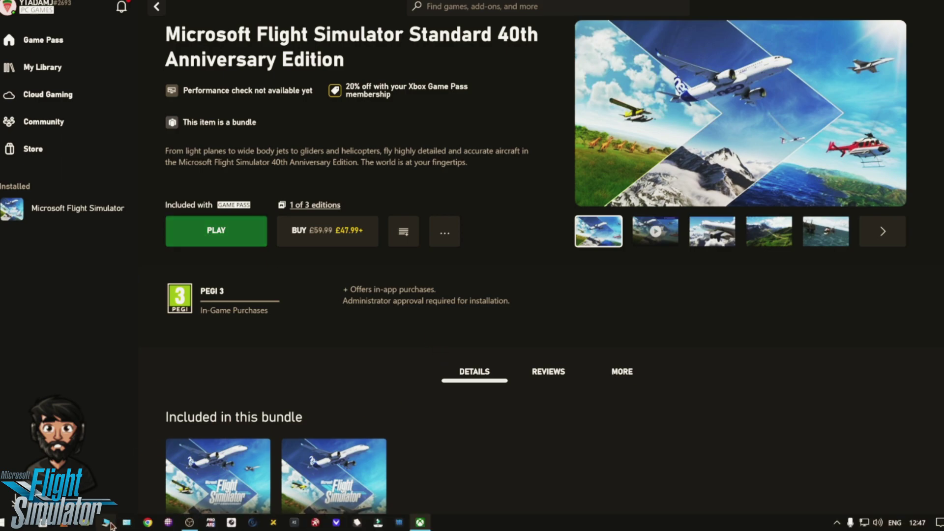
Browse Microsoft (M:) > MFS2020 > Microsoft Flight Simulator, then close File Explorer.
click(110, 524)
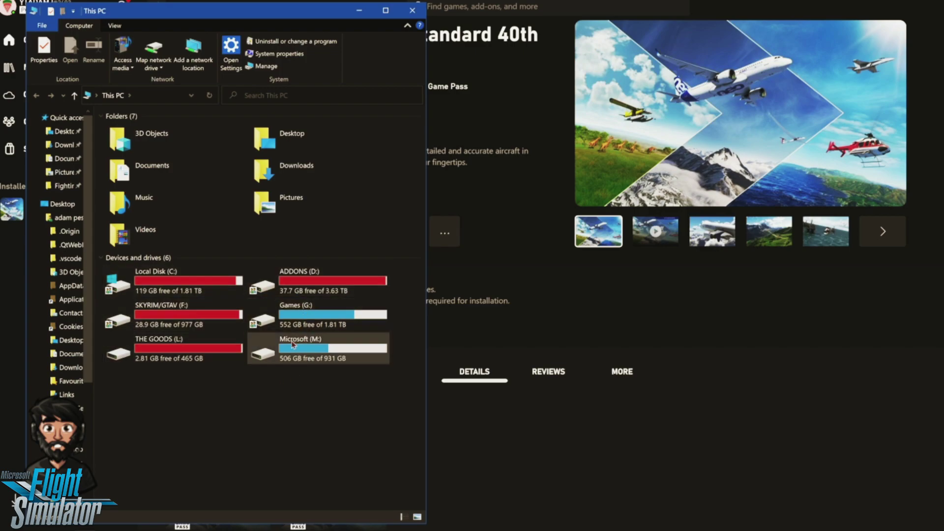
double_click(338, 349)
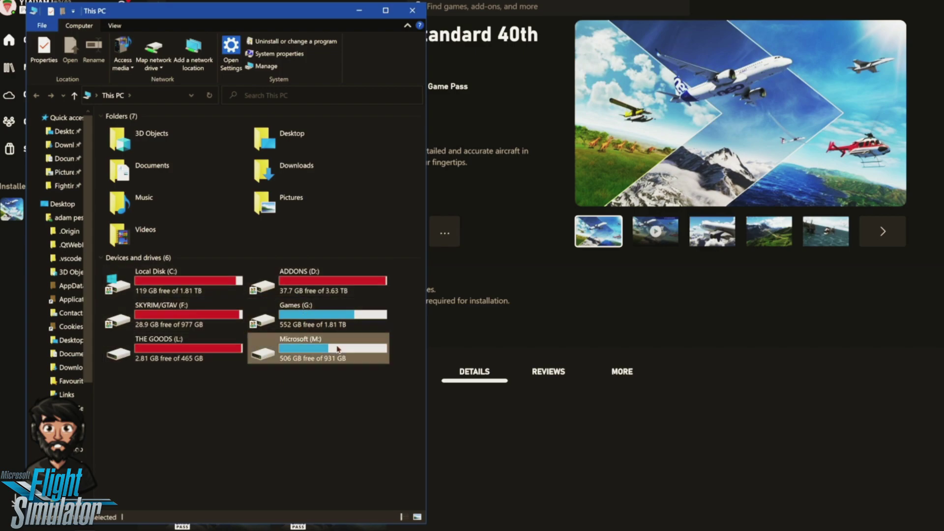
double_click(211, 145)
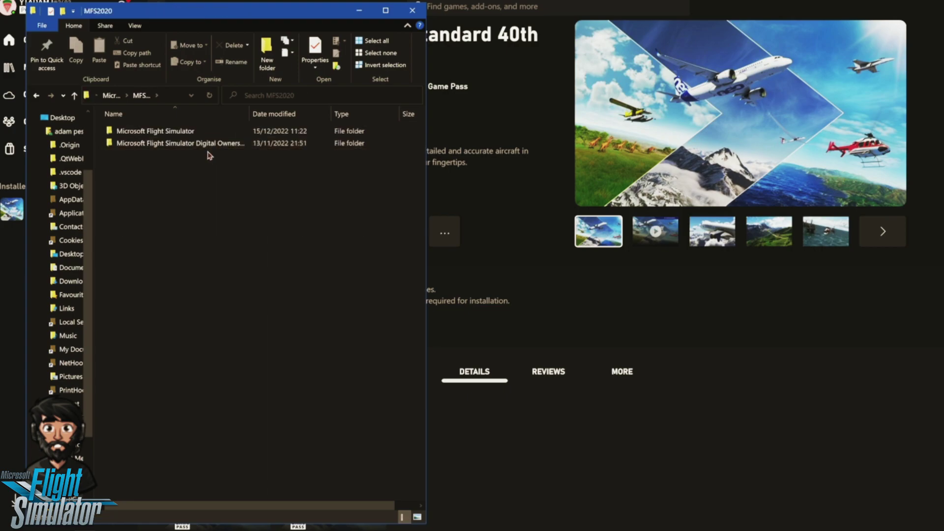
double_click(154, 132)
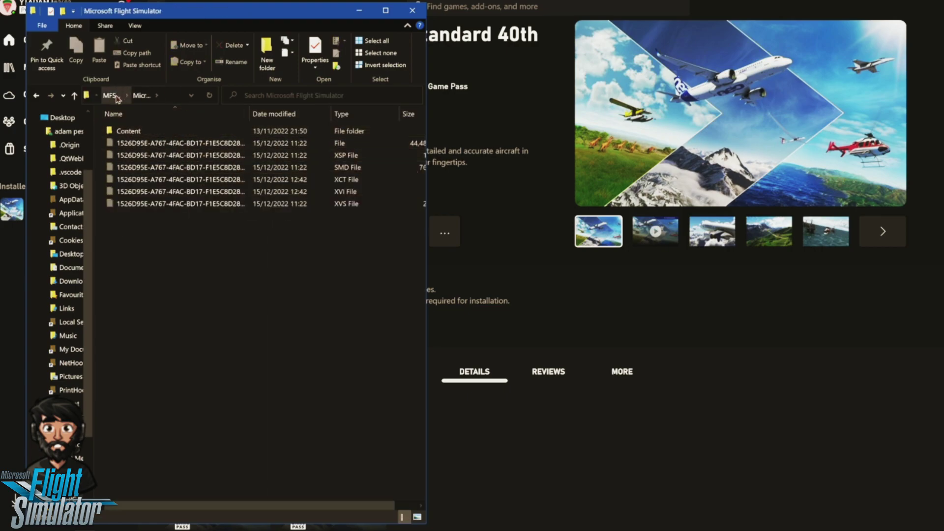
click(117, 97)
click(117, 96)
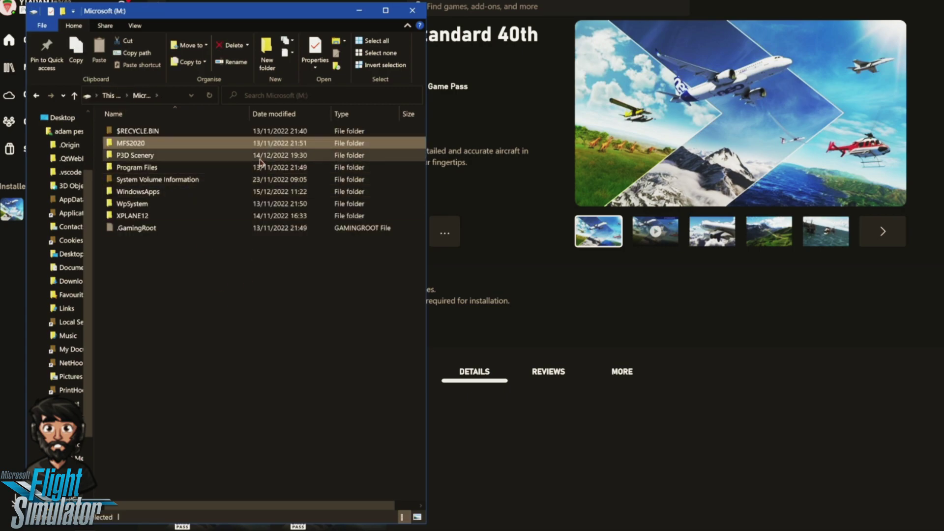
click(902, 4)
click(413, 10)
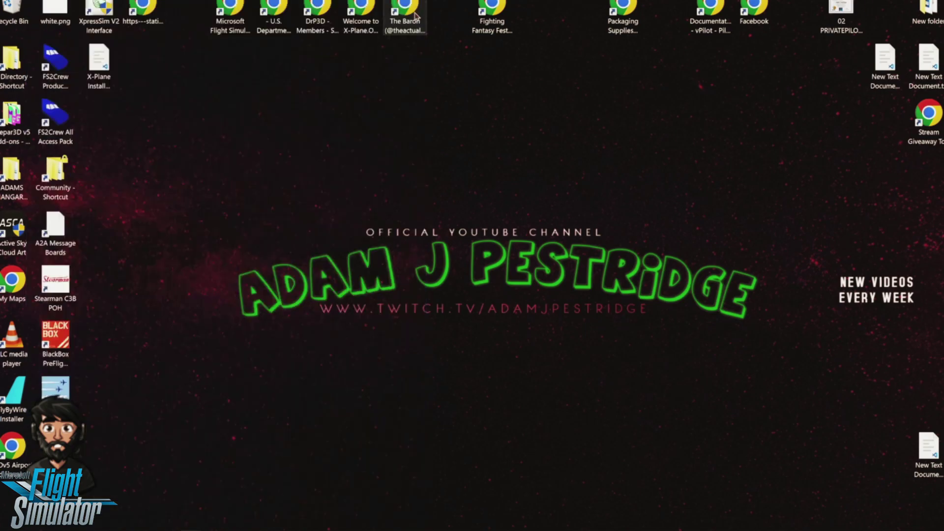
Cut all 11 Community add-ons (eight folders, three ZIPs), recheck the folder, and close it.
double_click(63, 170)
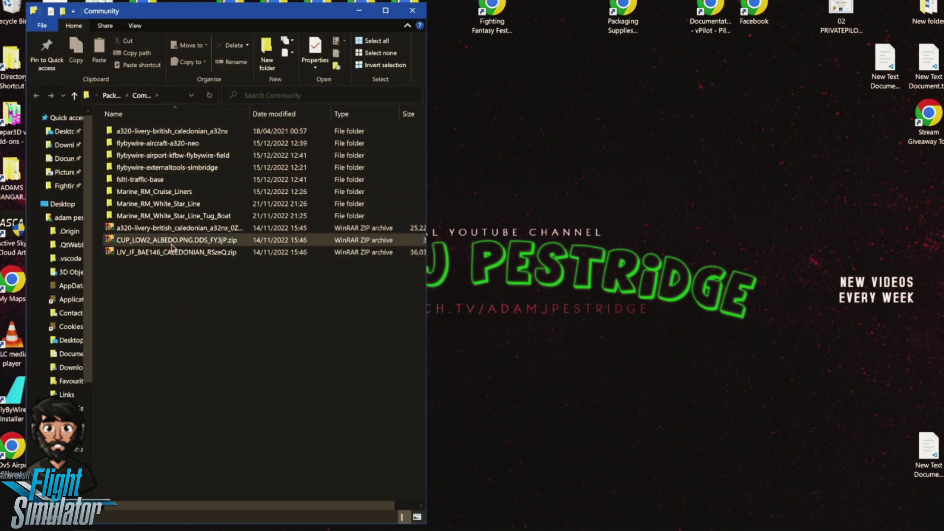
drag(162, 307, 186, 135)
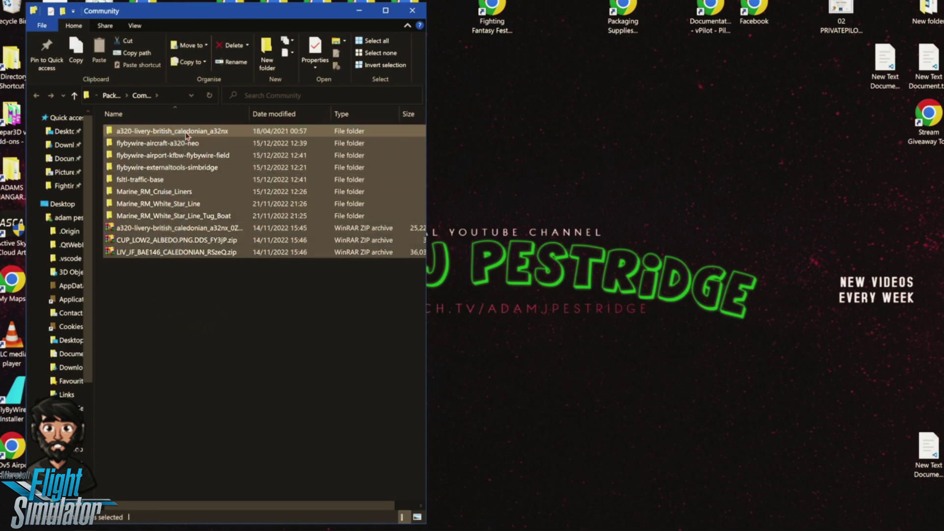
right_click(187, 135)
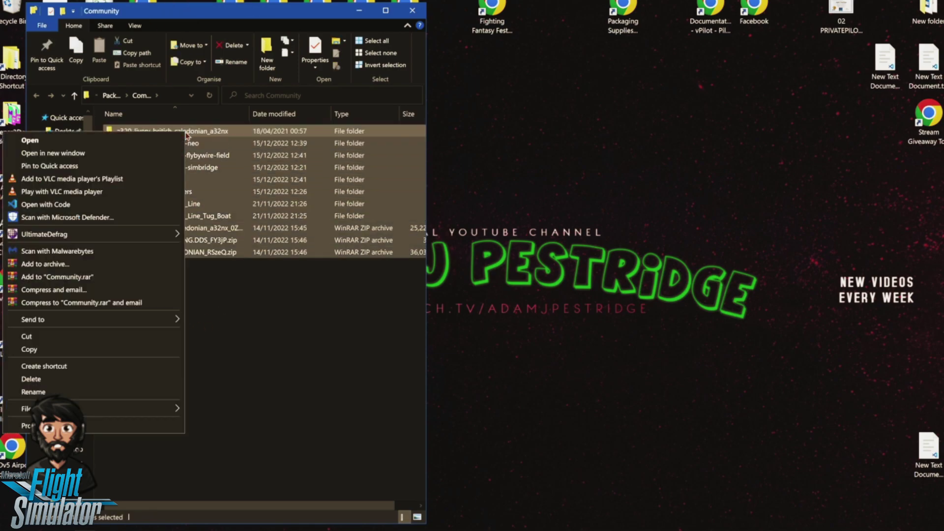
click(114, 338)
click(112, 95)
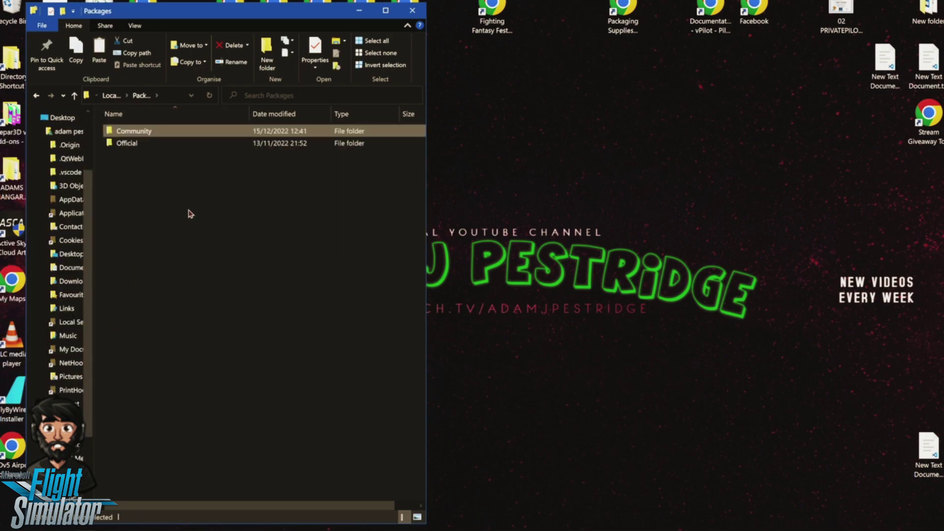
click(144, 133)
double_click(143, 133)
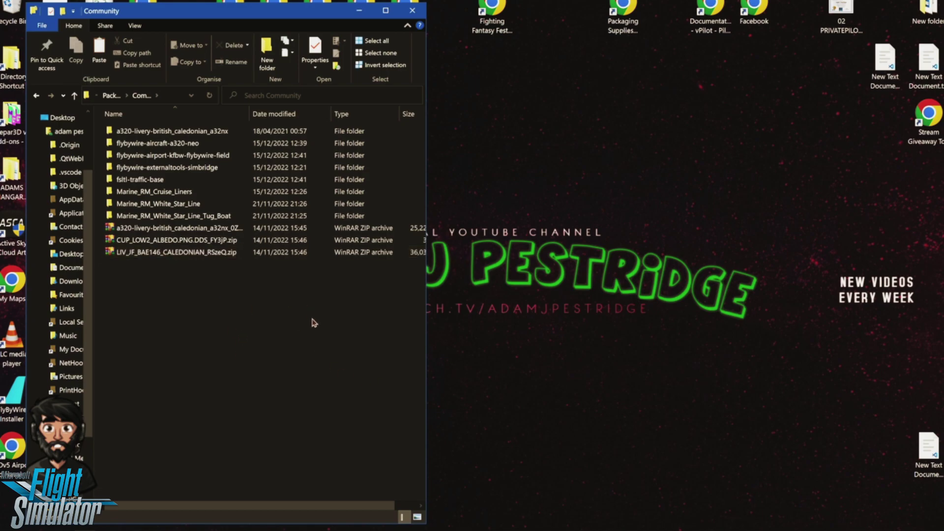
click(417, 17)
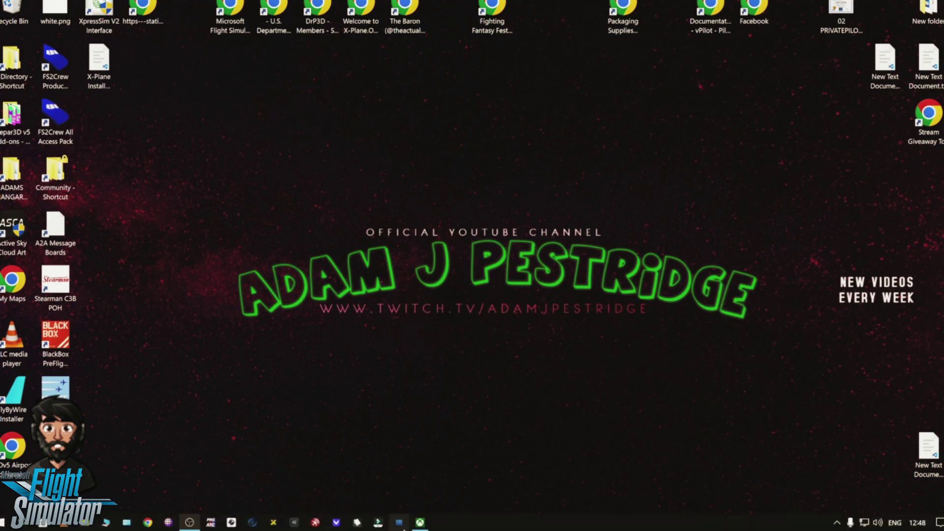
Launch Microsoft Flight Simulator with PLAY on its Xbox app page.
click(421, 523)
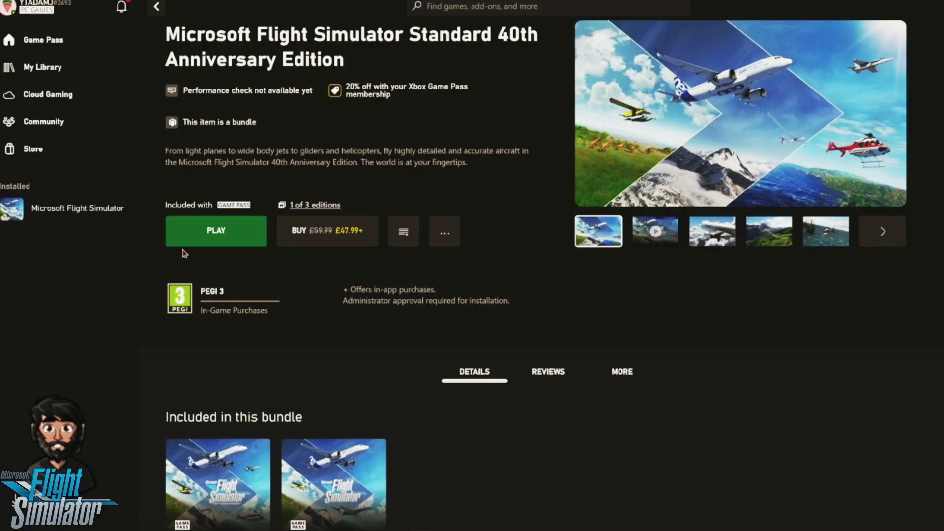
mouse_move(108, 524)
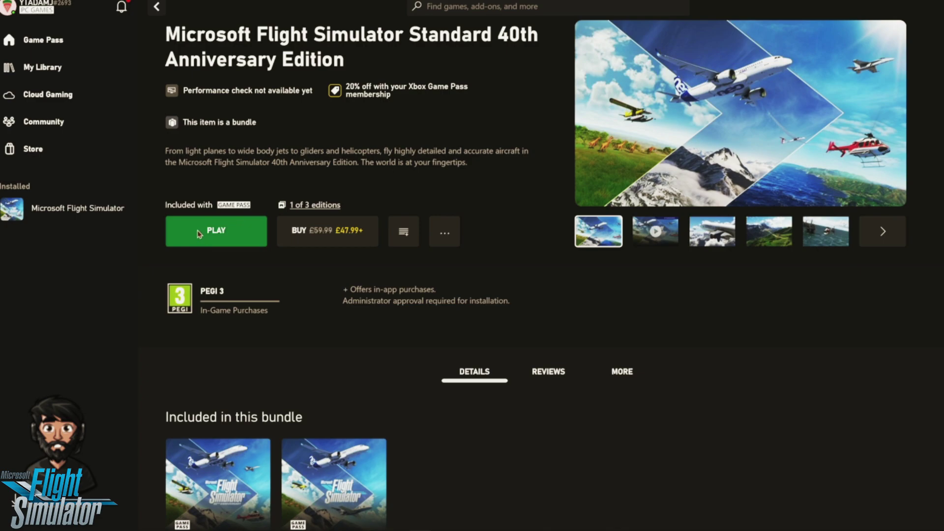
click(216, 233)
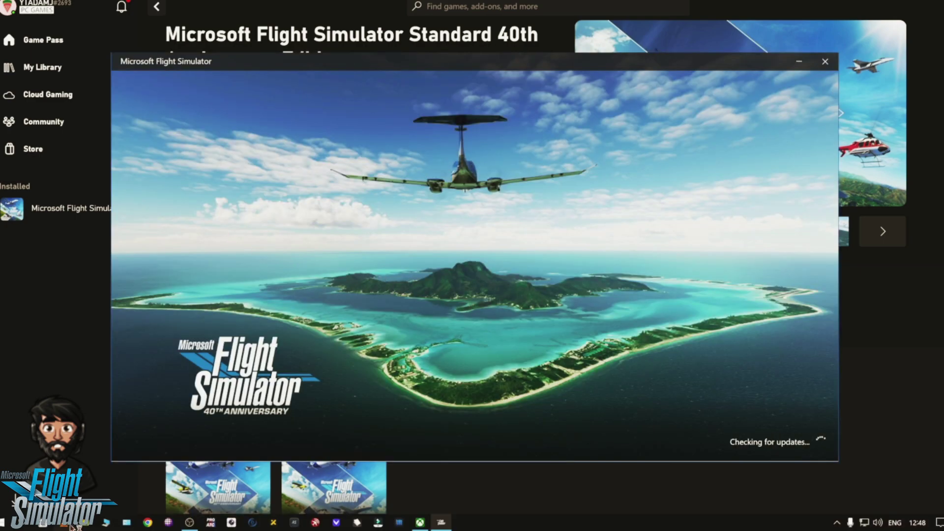
Open Command Prompt as administrator by searching cmd.
click(22, 523)
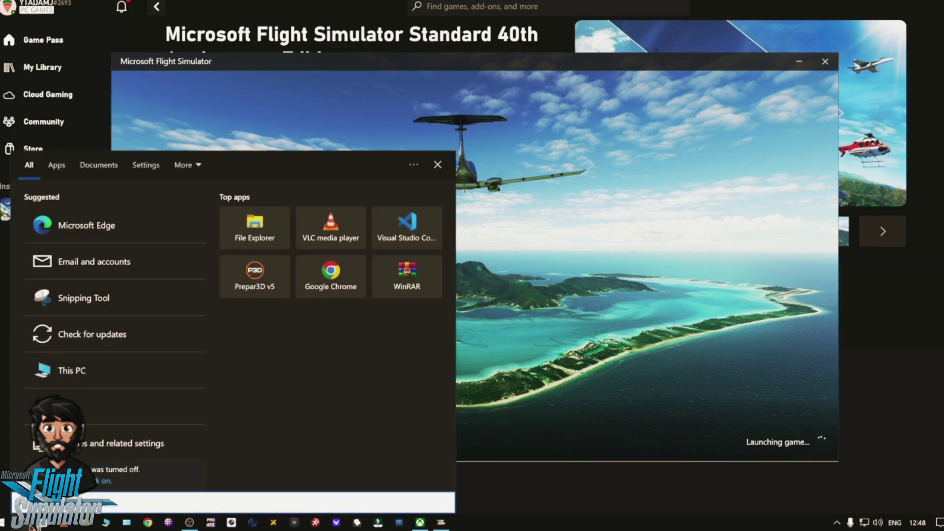
text(cmd)
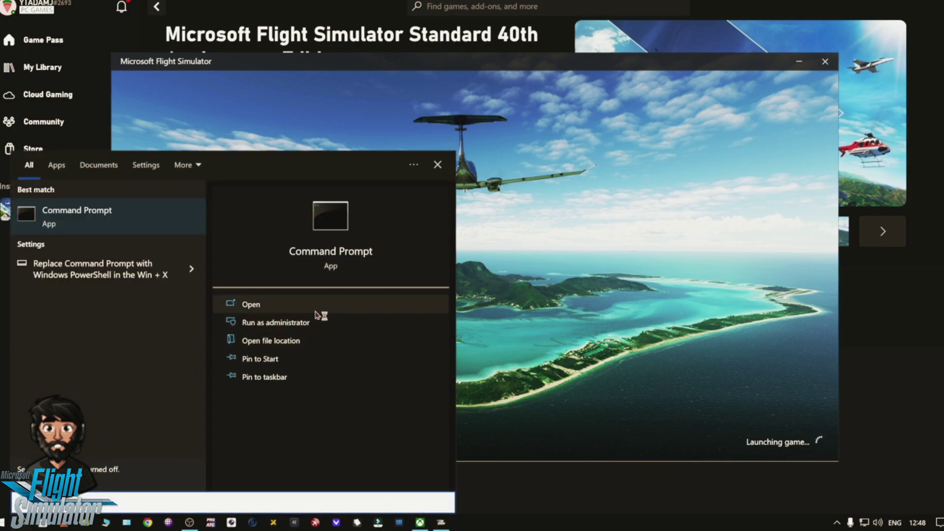
click(287, 329)
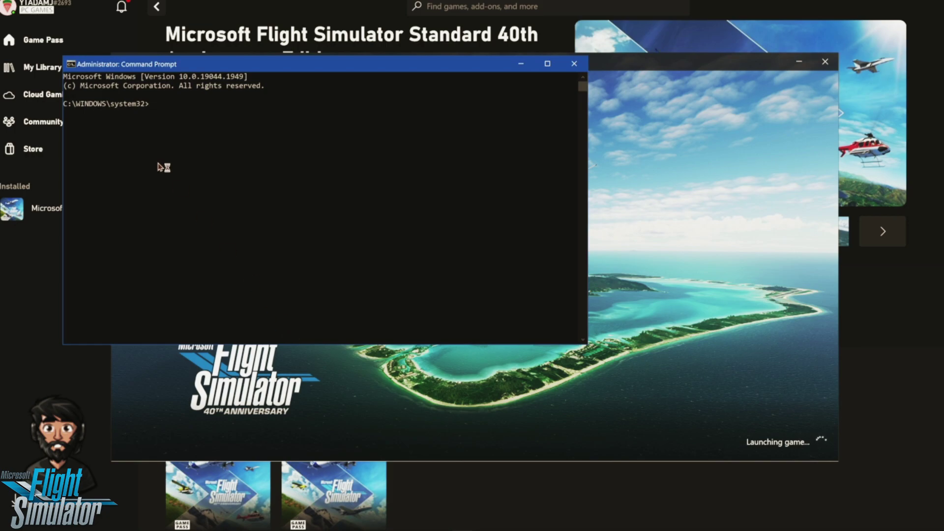
Run sfc /scannow and shift the Command Prompt window up-left.
text(sfc /scannow)
key(Return)
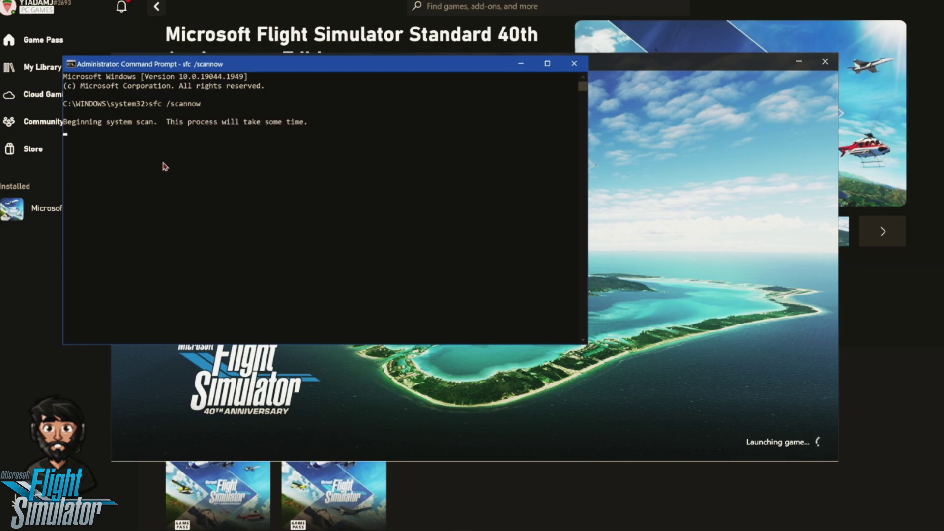
drag(250, 64, 212, 56)
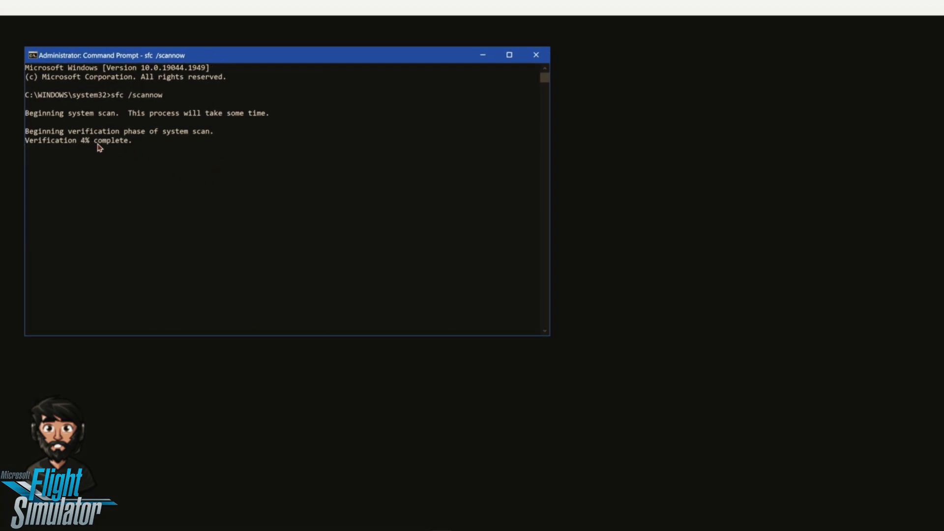
Reposition the Command Prompt and Settings windows while the scan verifies past 22%.
drag(204, 62, 381, 129)
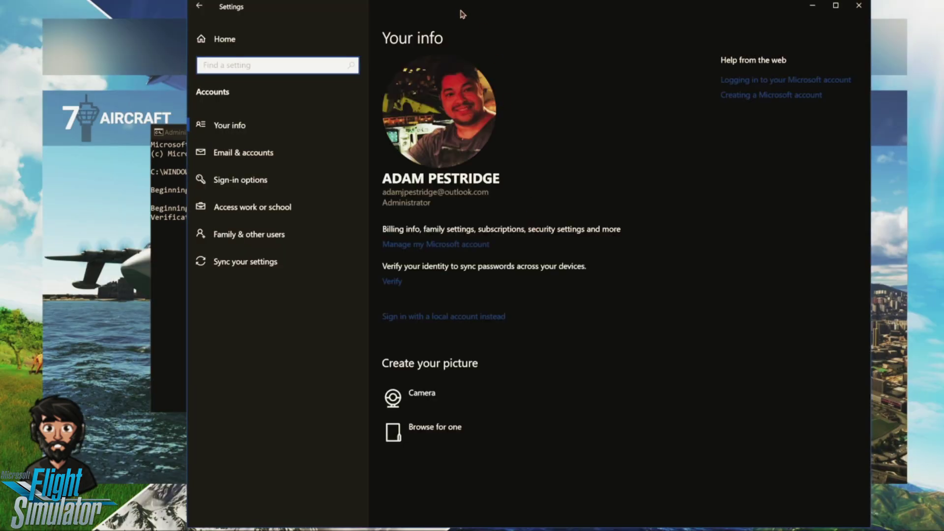
drag(459, 13, 380, 13)
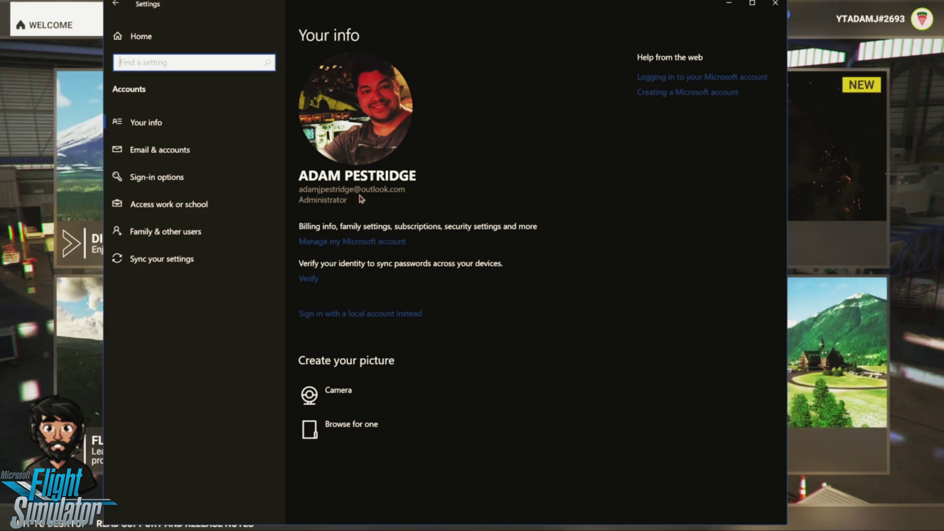
Close Windows Settings and, once sfc reports no integrity violations, close Command Prompt.
click(776, 4)
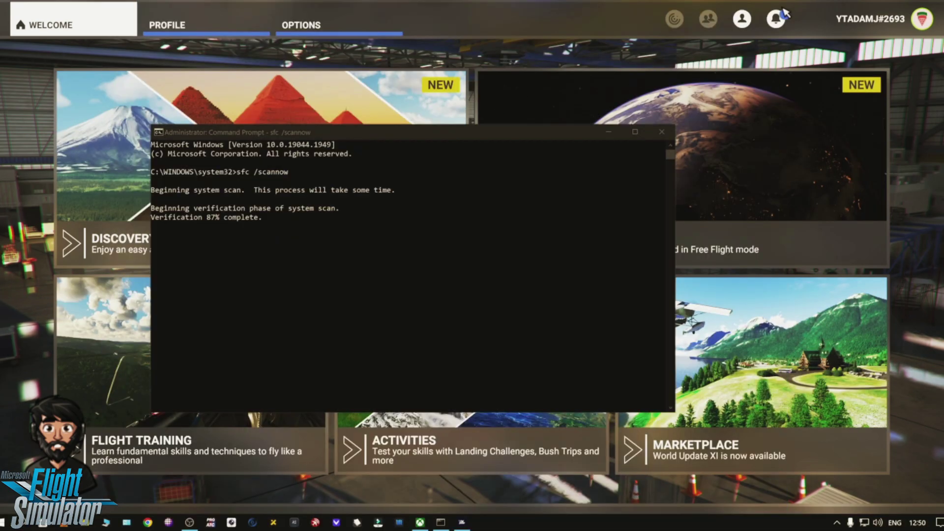
drag(325, 131, 369, 132)
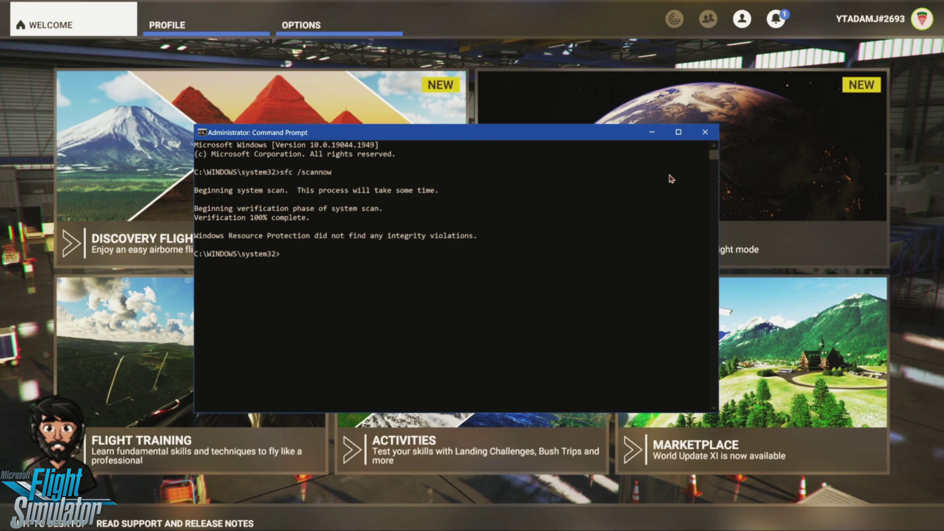
click(703, 133)
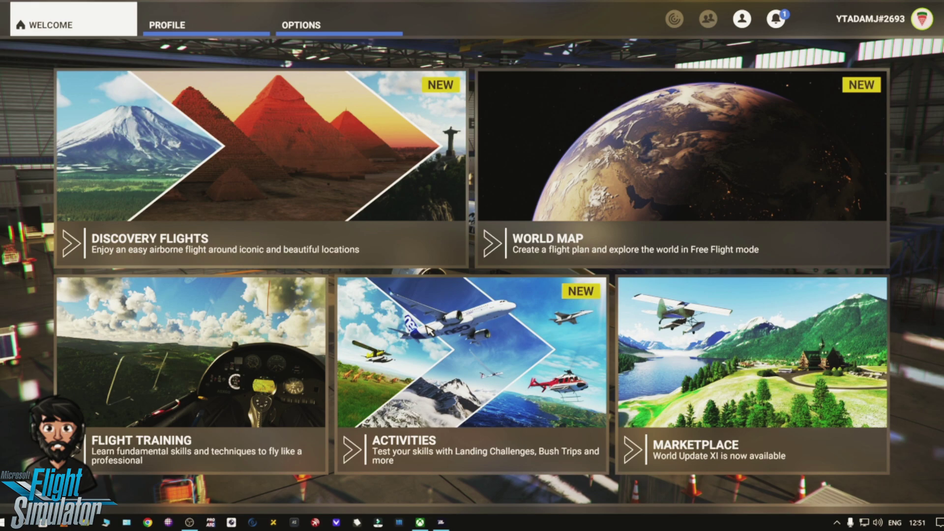
click(392, 4)
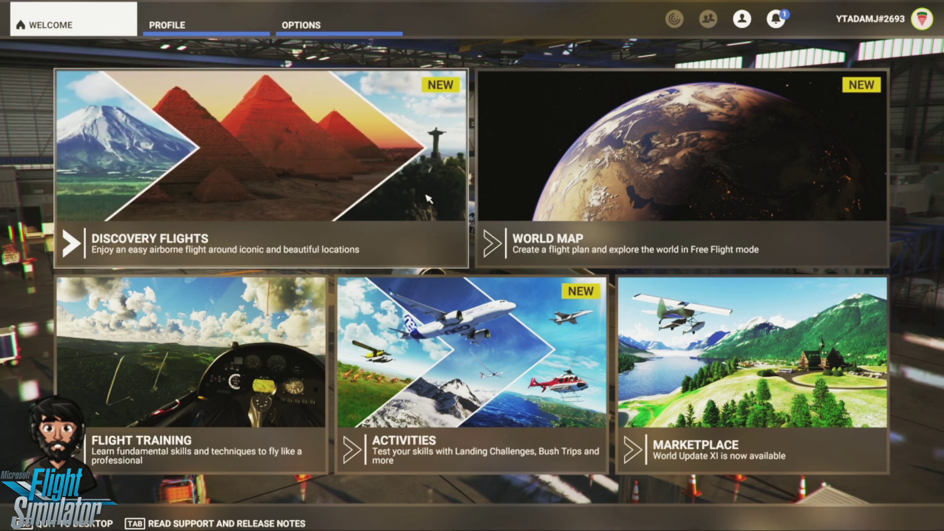
click(428, 198)
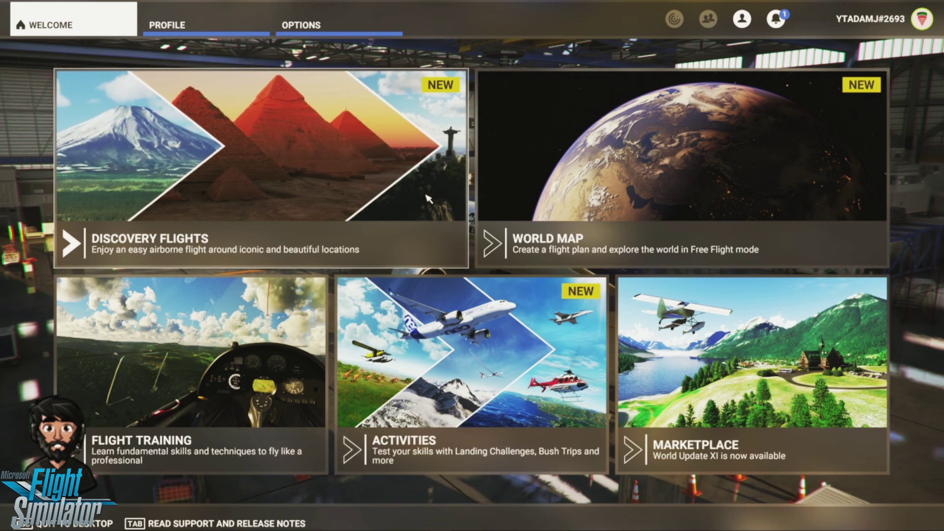
click(427, 198)
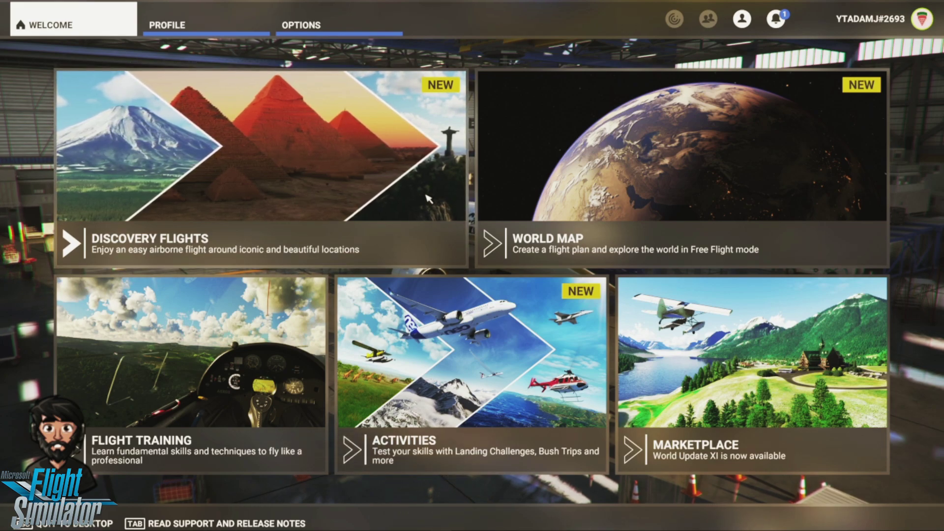